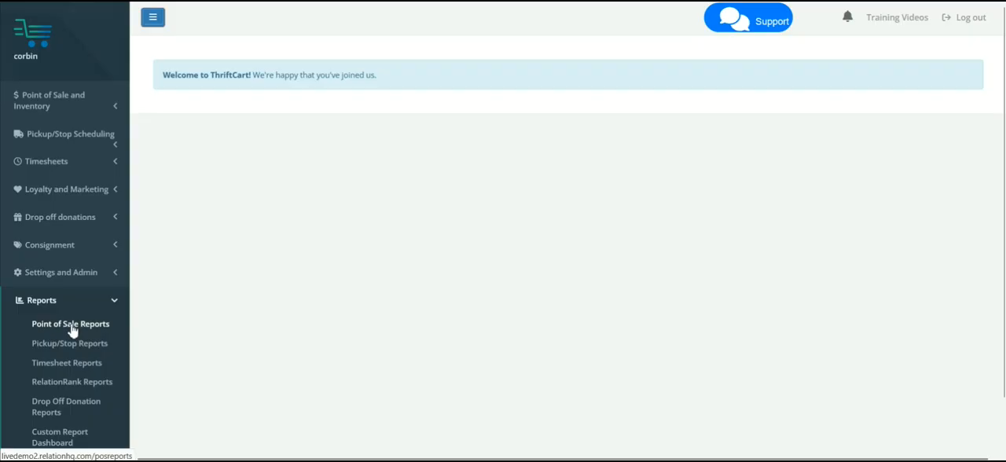
- Open the Inventory Count Sheet from the point of sale reports
click(73, 325)
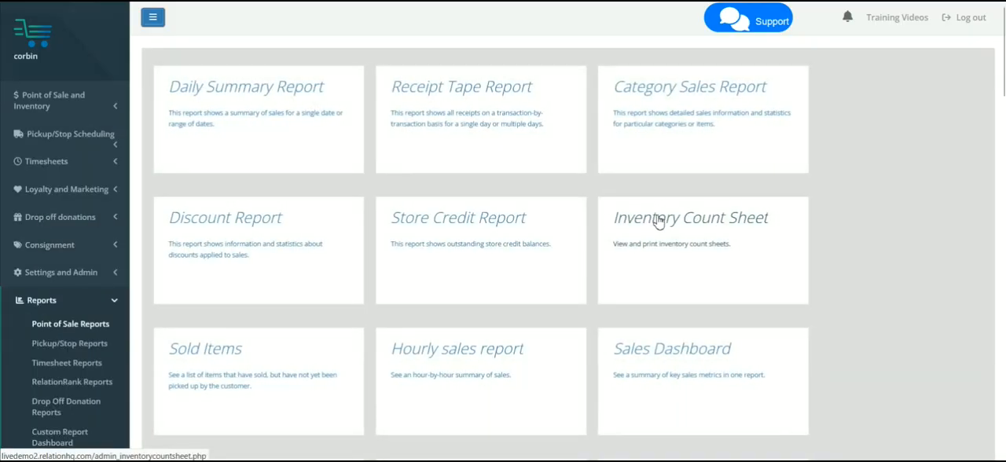
click(657, 221)
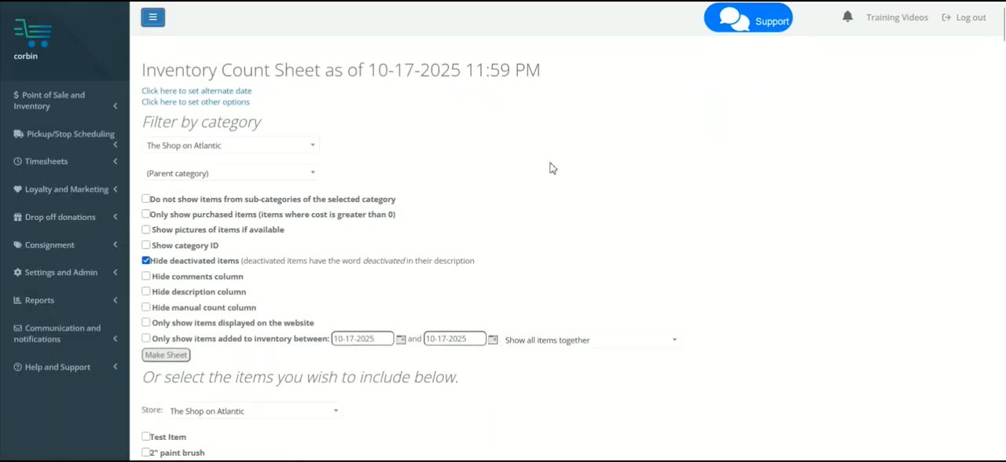
- Check the sheet's date and look at the alternate date settings, returning to the count sheet without changing them
drag(372, 73, 467, 75)
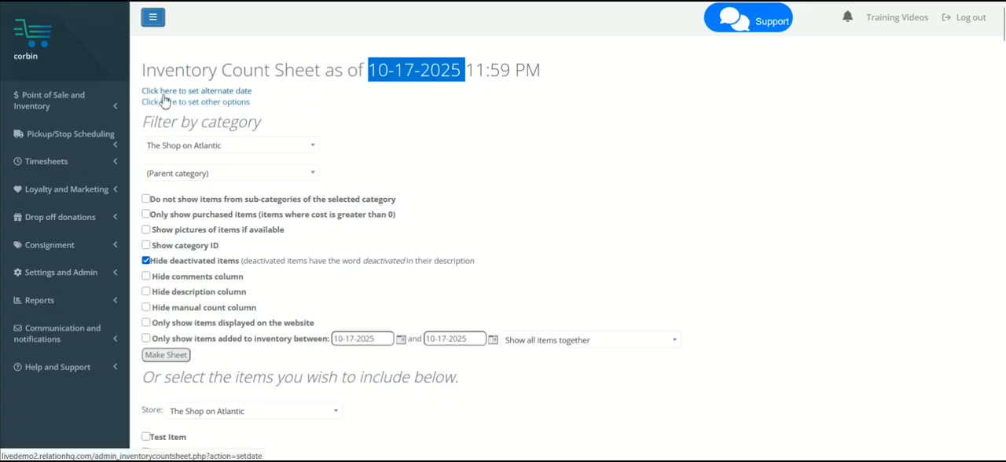
click(218, 95)
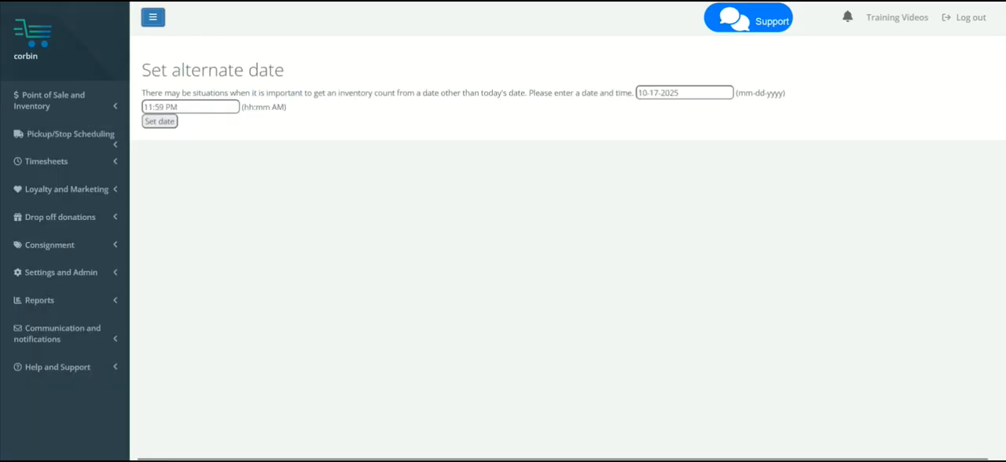
key(alt+Left)
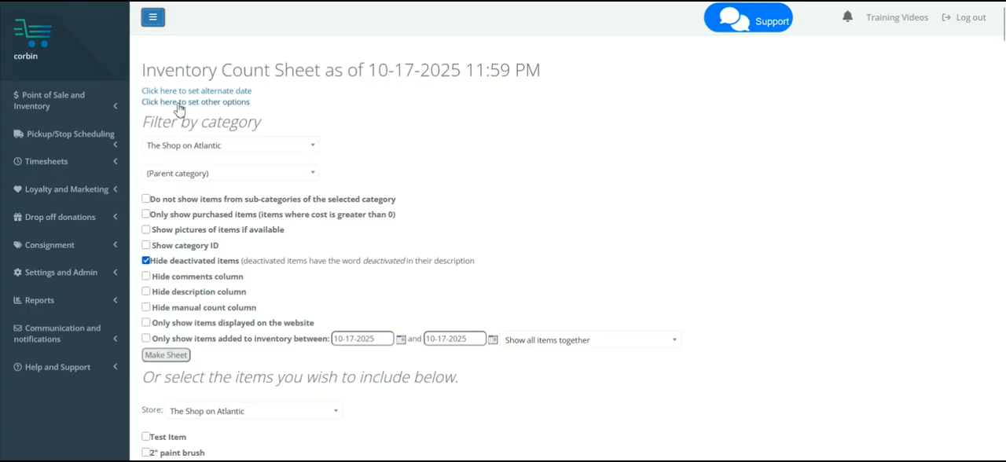
- Set the count sheet's other options to hide items with a count of 0
click(209, 103)
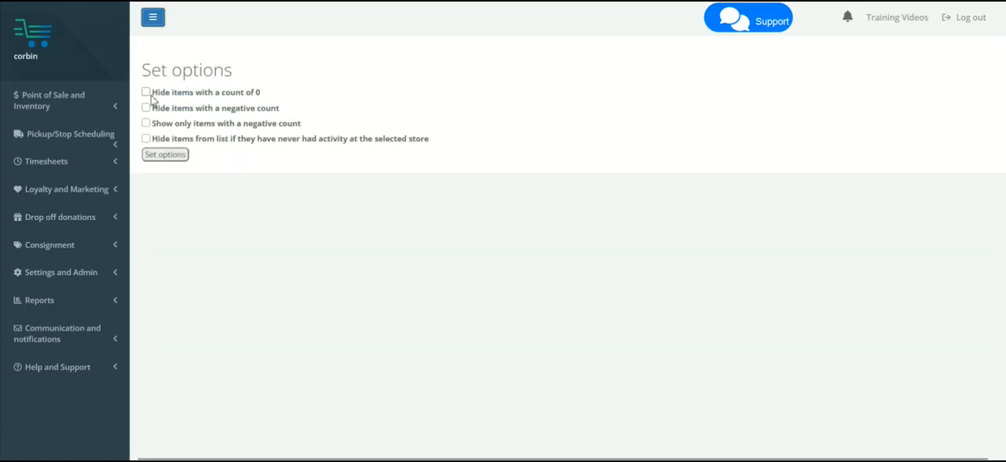
click(145, 92)
drag(270, 96, 218, 98)
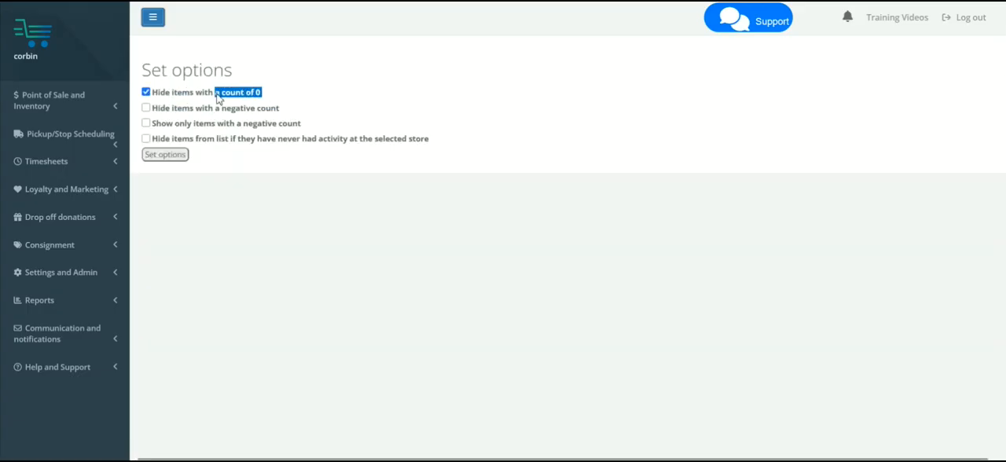
drag(283, 110, 215, 110)
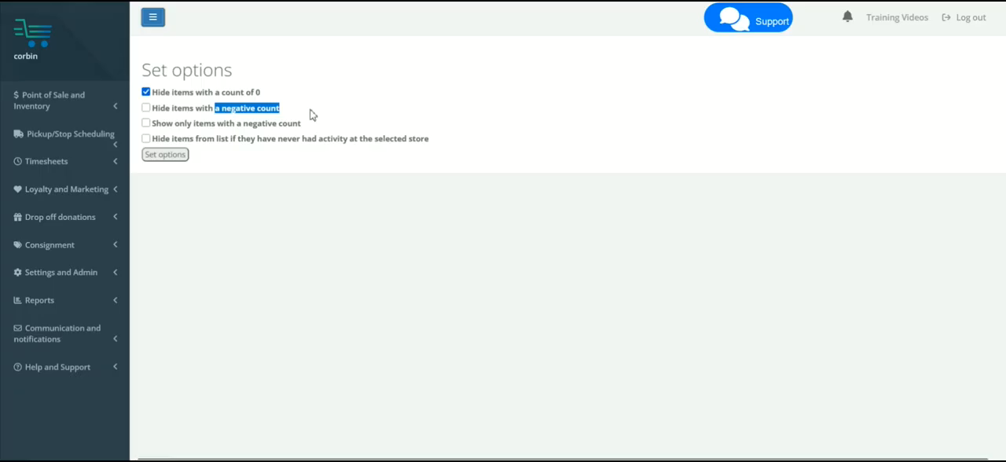
click(283, 114)
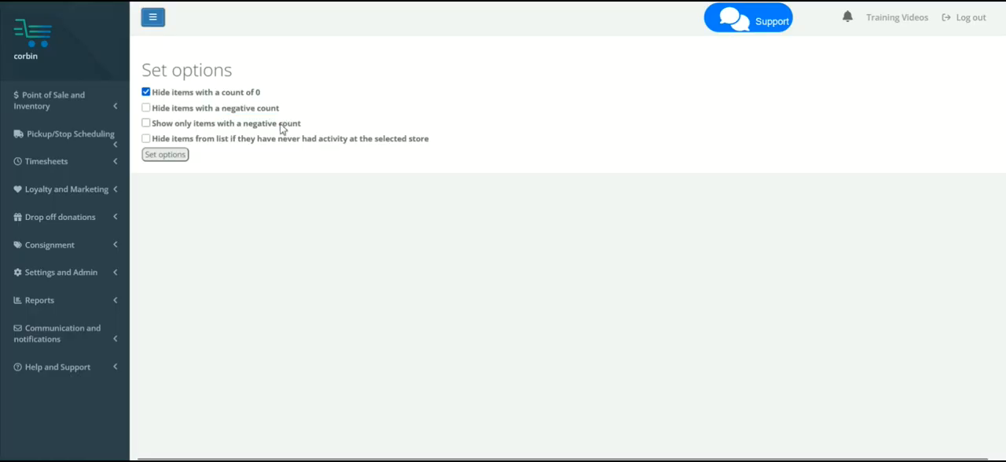
click(180, 160)
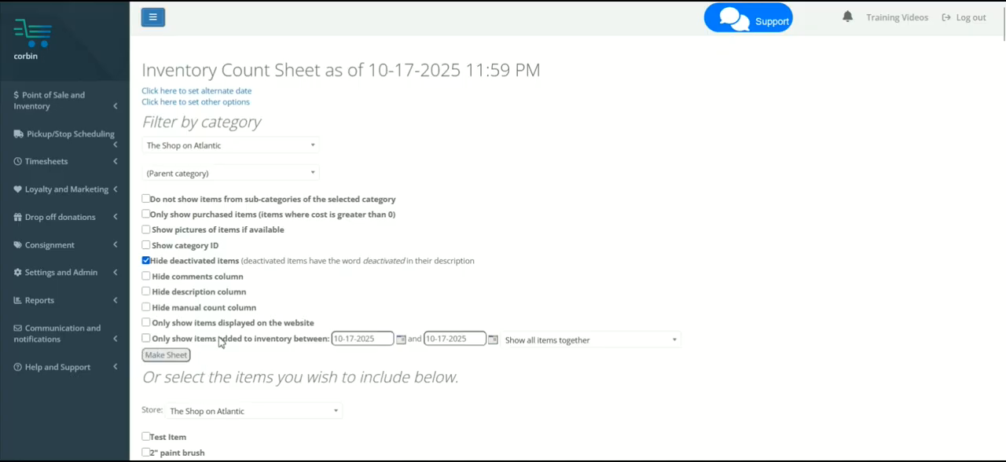
- Filter the count sheet by the top-level Appliances category
scroll(223, 342, down, 1)
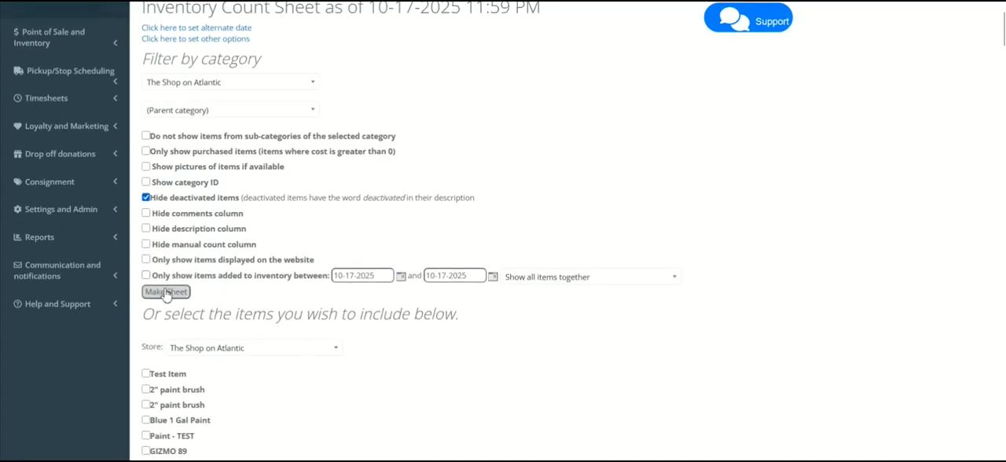
scroll(165, 296, up, 1)
click(291, 179)
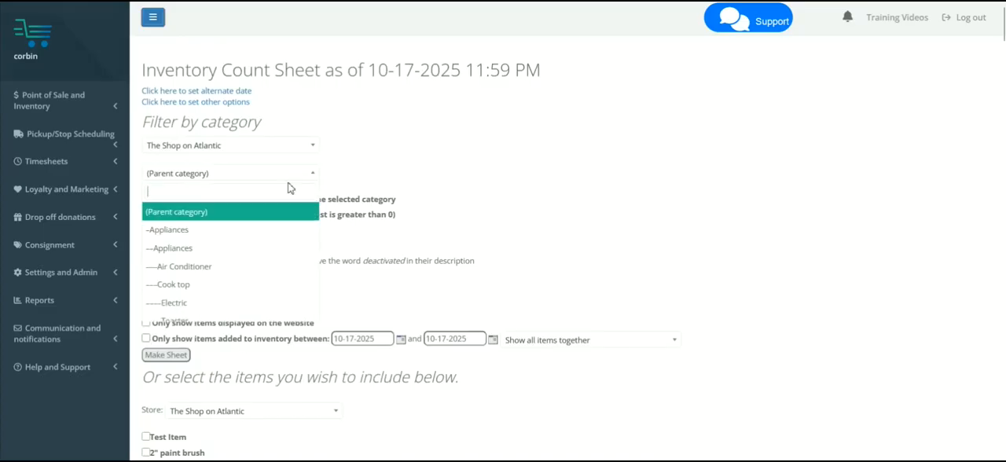
click(262, 226)
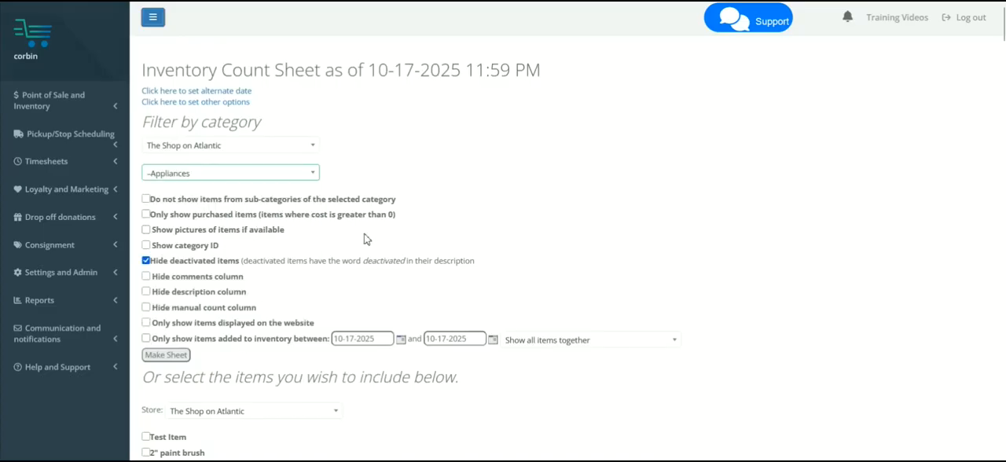
- Select Paint - TEST and both 2" paint brush entries near the start of the list of items to include
scroll(672, 220, down, 3)
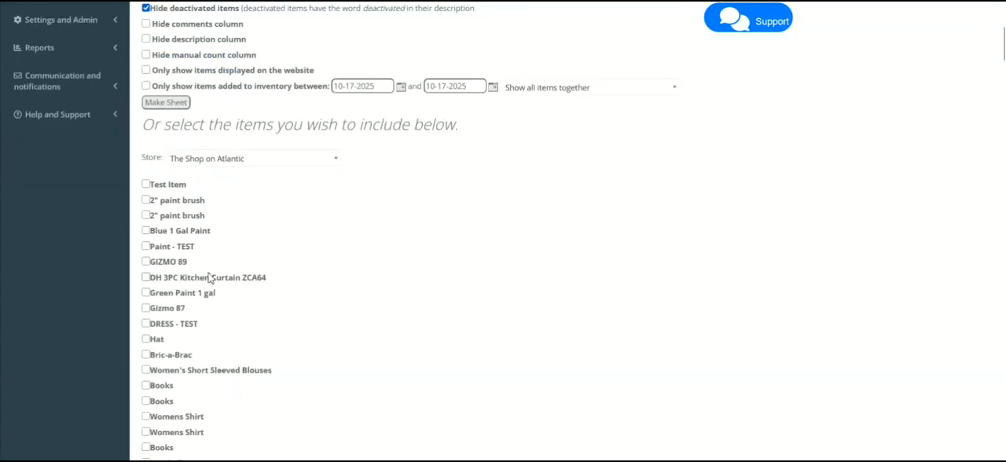
click(145, 246)
click(146, 216)
click(145, 200)
- Examine the rest of the item selection list and the option to run an inventory report by keyword
scroll(311, 247, down, 1)
scroll(311, 248, down, 2)
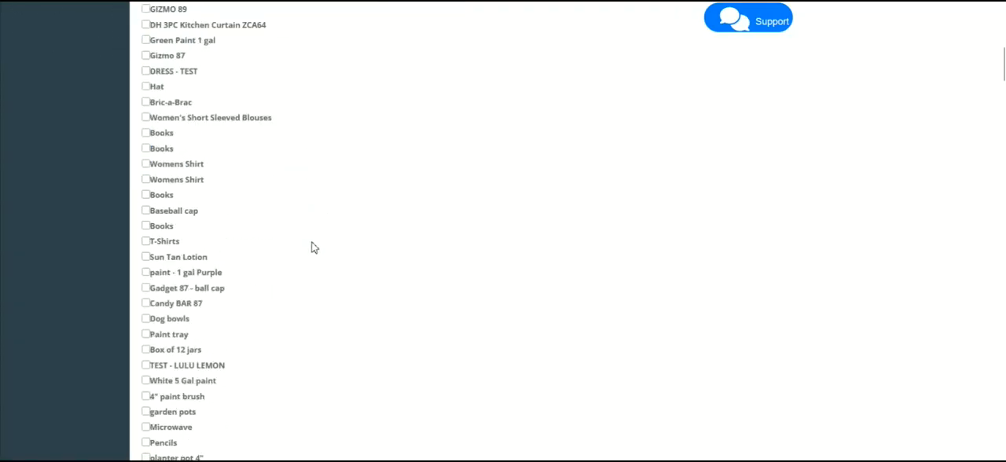
scroll(311, 247, down, 20)
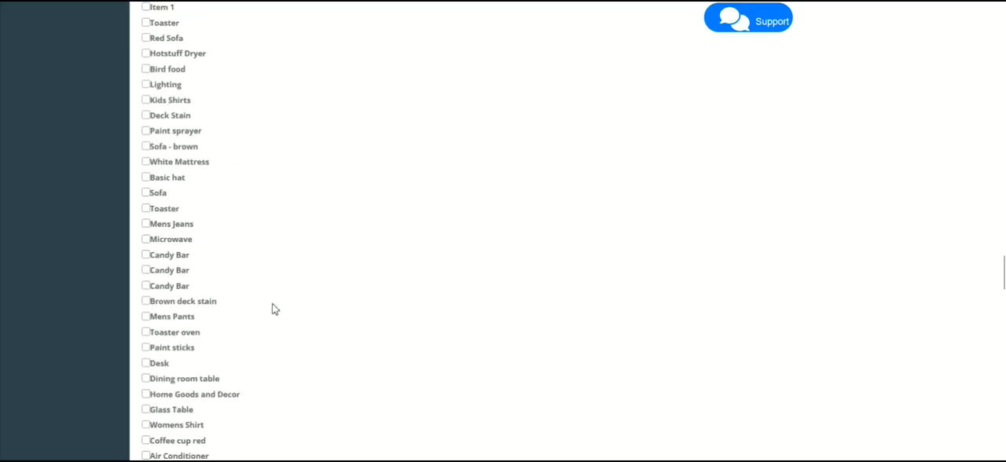
scroll(273, 309, down, 15)
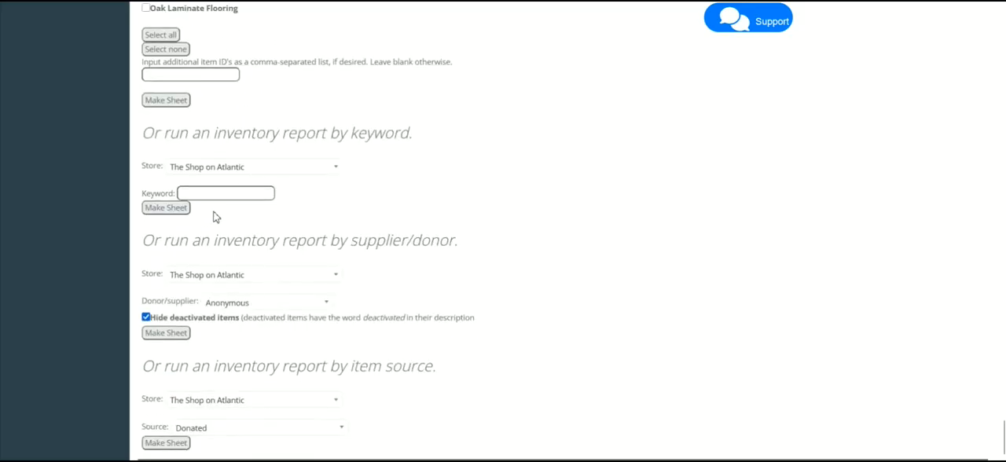
scroll(213, 212, up, 2)
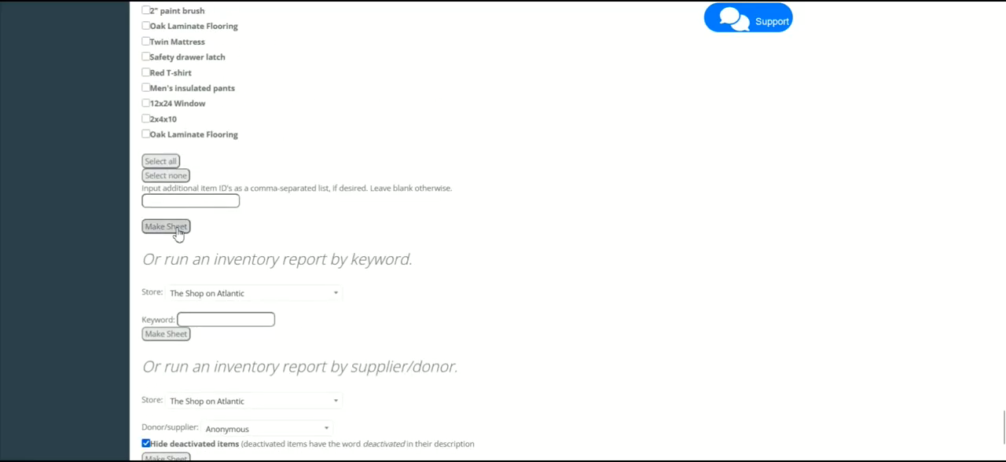
scroll(348, 227, down, 1)
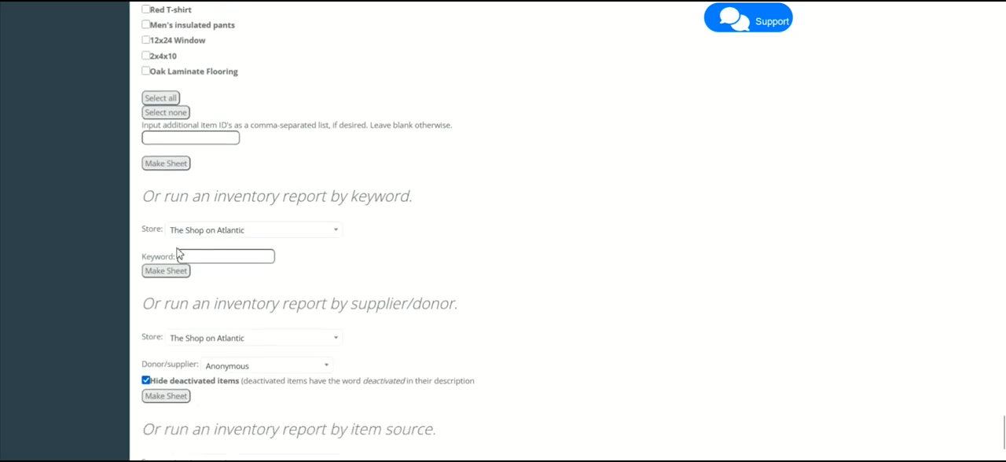
click(184, 255)
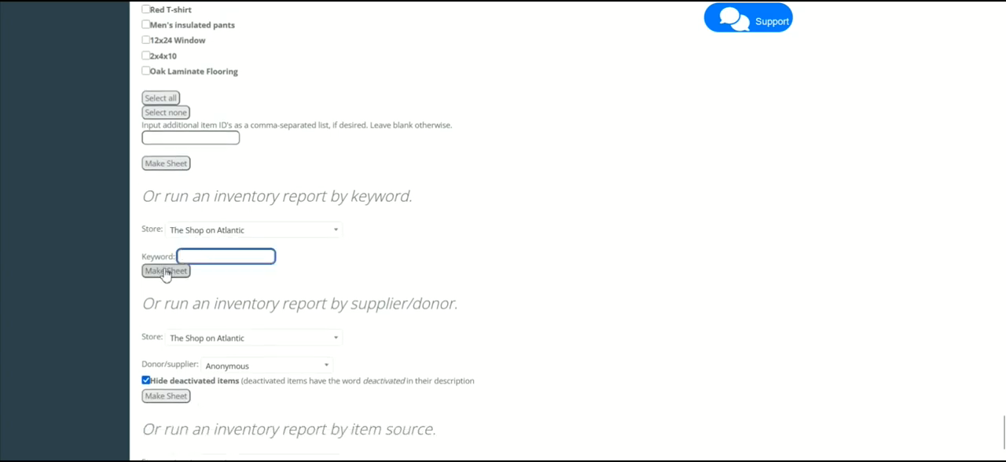
scroll(287, 310, down, 1)
- Browse the donor/supplier choices for the inventory report by supplier/donor
click(290, 308)
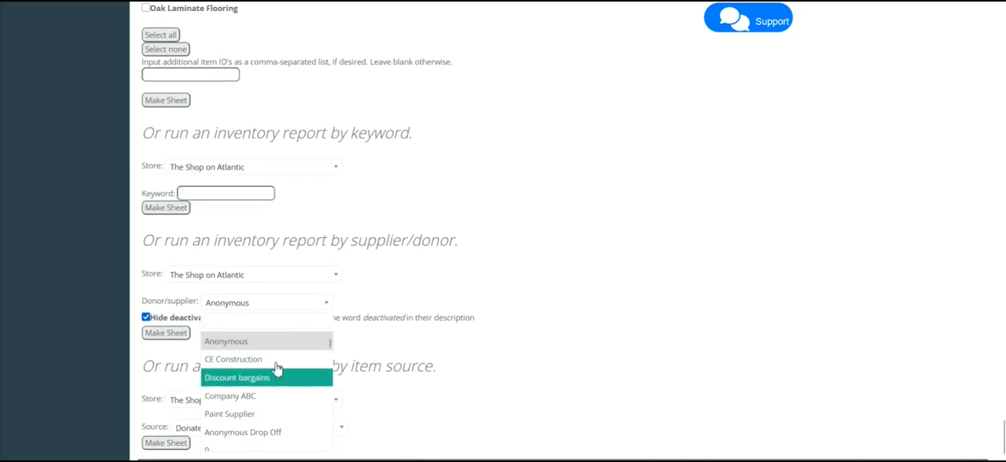
scroll(277, 367, down, 1)
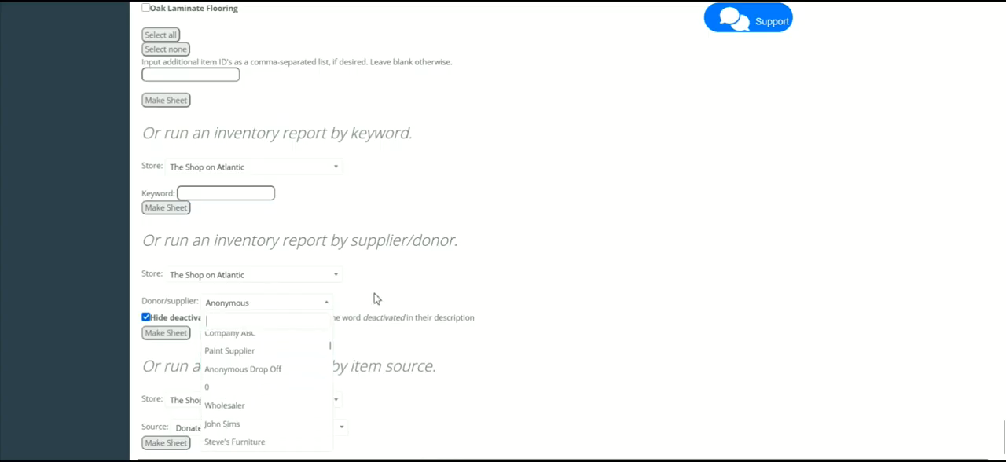
click(316, 369)
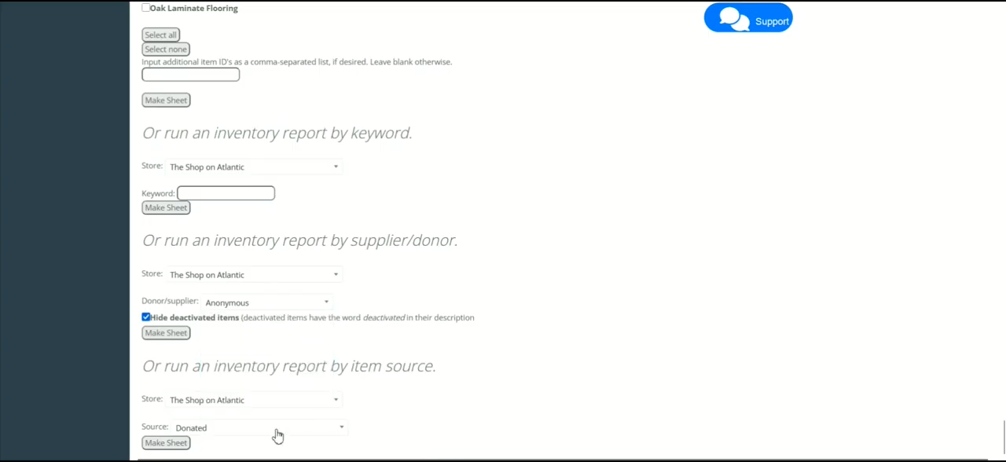
- Set the source to Purchased for the inventory report by item source
click(221, 430)
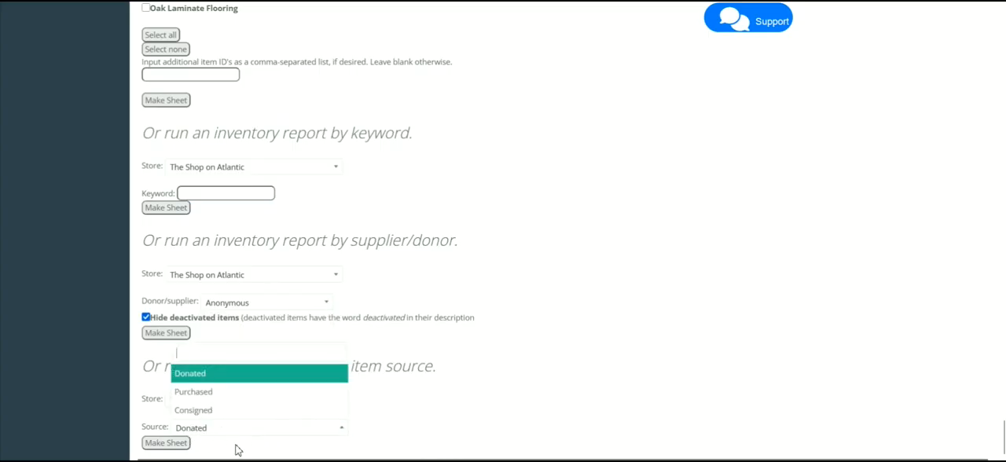
click(264, 392)
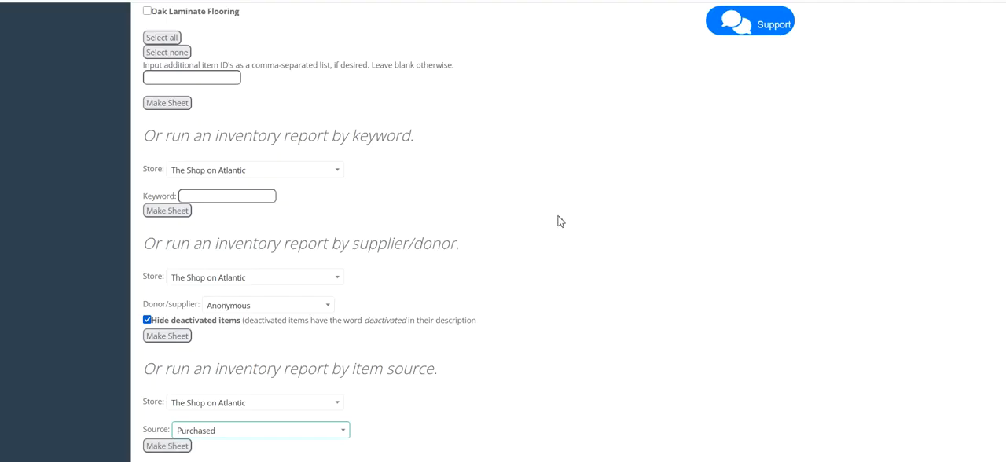
click(563, 296)
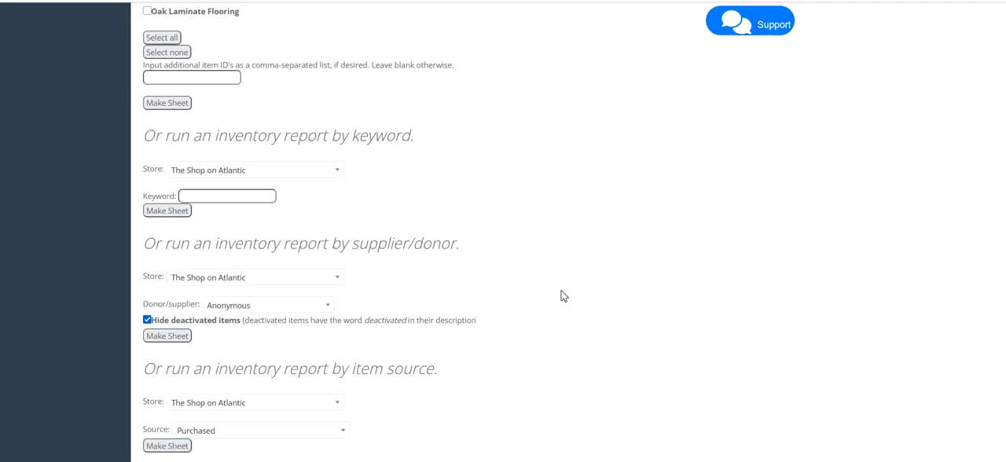
- Set the count sheet's category filter to the Air Conditioner subcategory
key(Home)
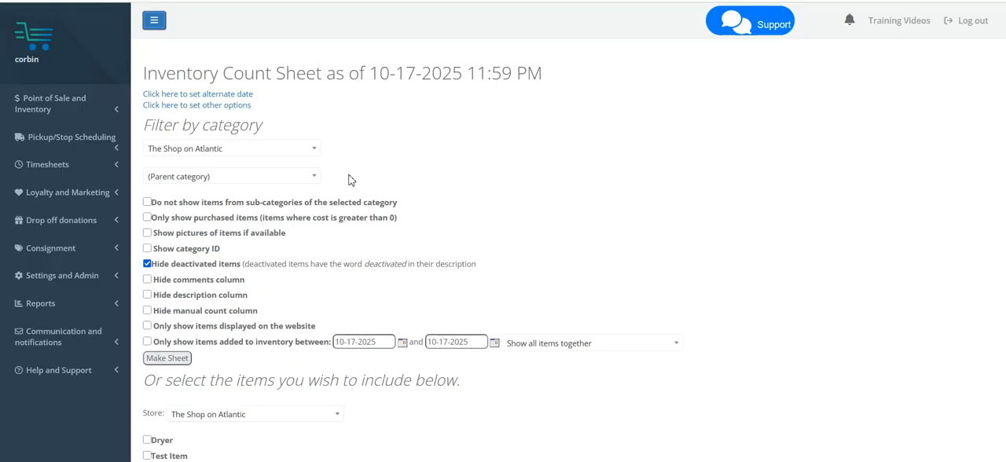
click(308, 180)
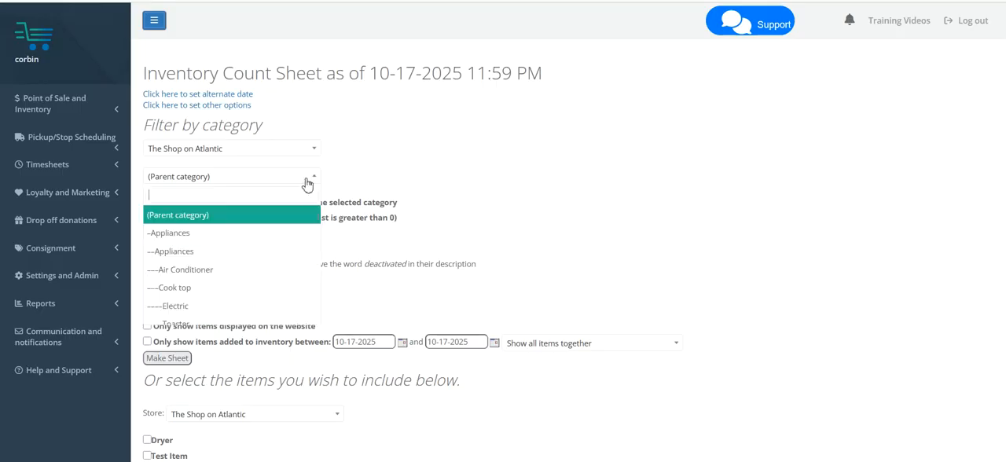
click(190, 271)
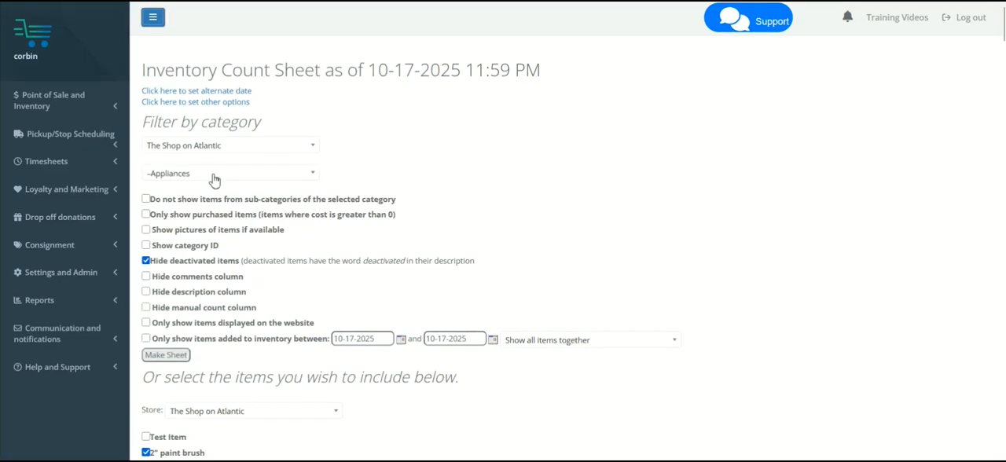
- Choose the top-level Appliances category as the filter and generate the inventory count sheet
click(213, 179)
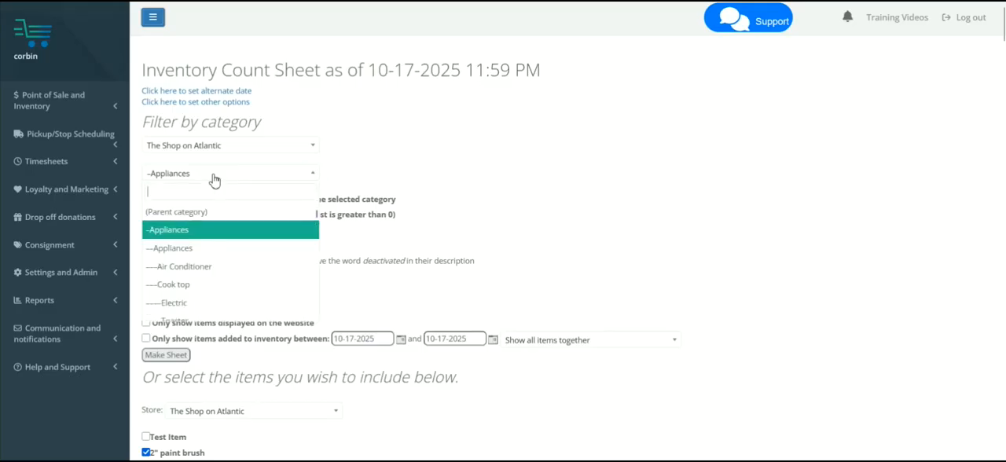
click(201, 238)
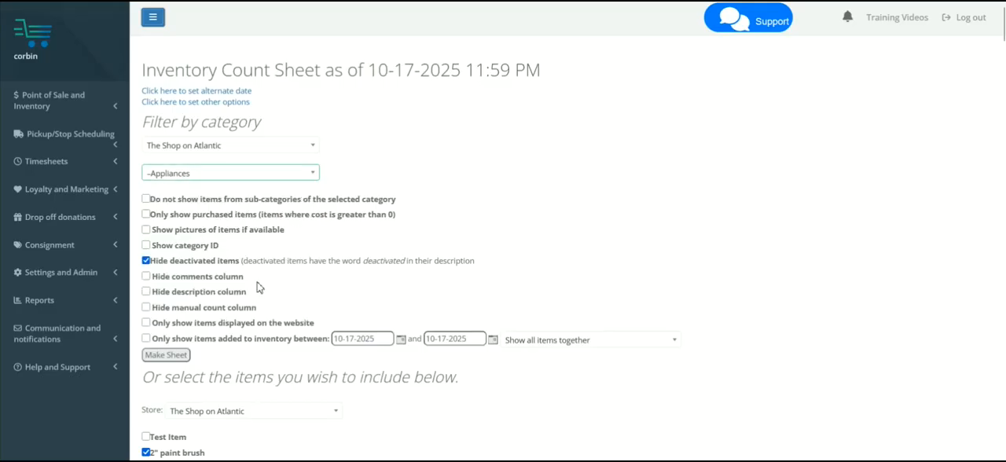
click(186, 357)
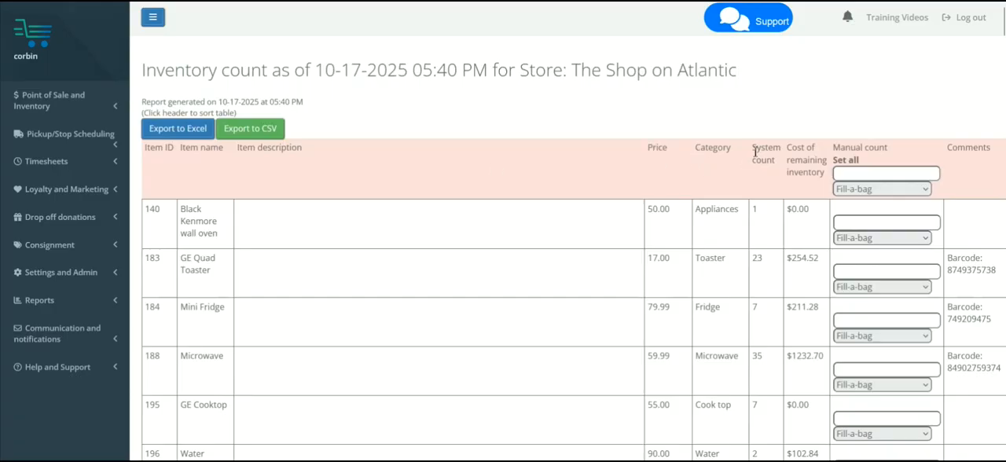
- Sort the inventory count by system count in ascending order and review the listed items and manual count column
drag(754, 152, 775, 181)
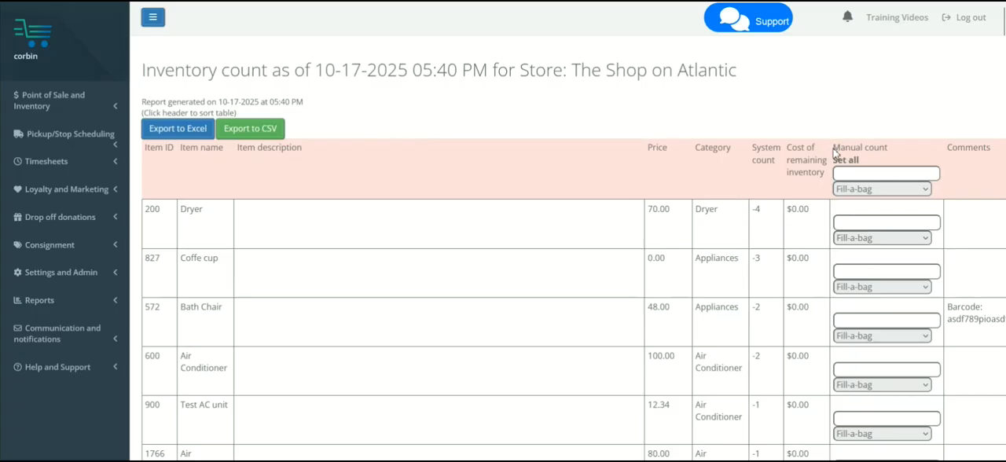
drag(832, 147, 896, 158)
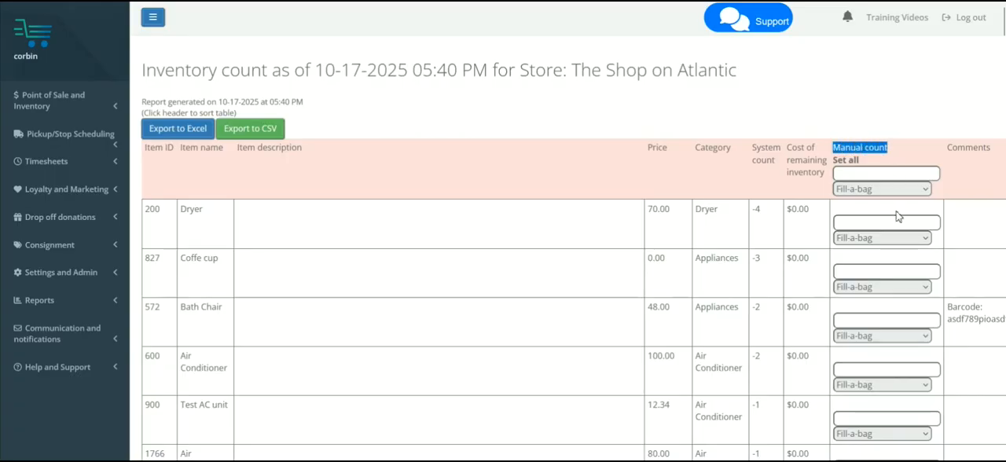
click(771, 161)
scroll(772, 174, down, 1)
scroll(772, 180, down, 3)
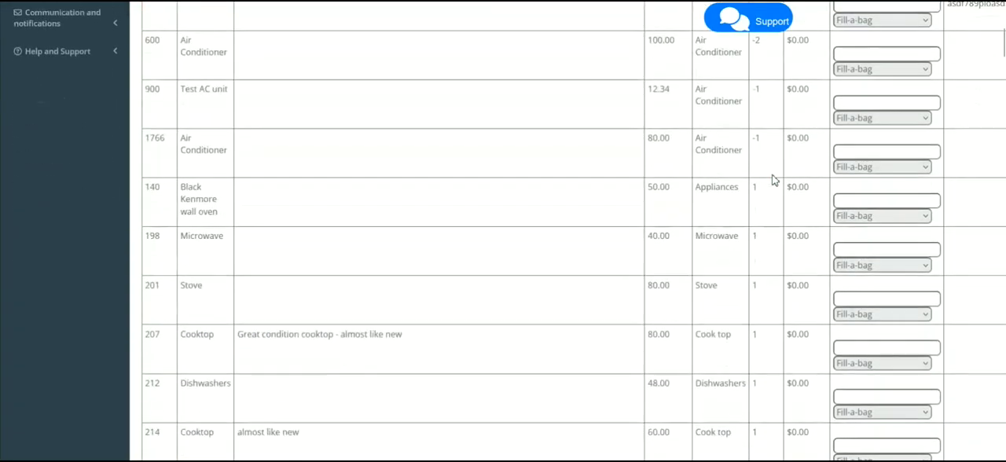
- Set the manual count of the Microwave (item 198) to 0 with Damage as the adjustment reason
drag(183, 237, 224, 238)
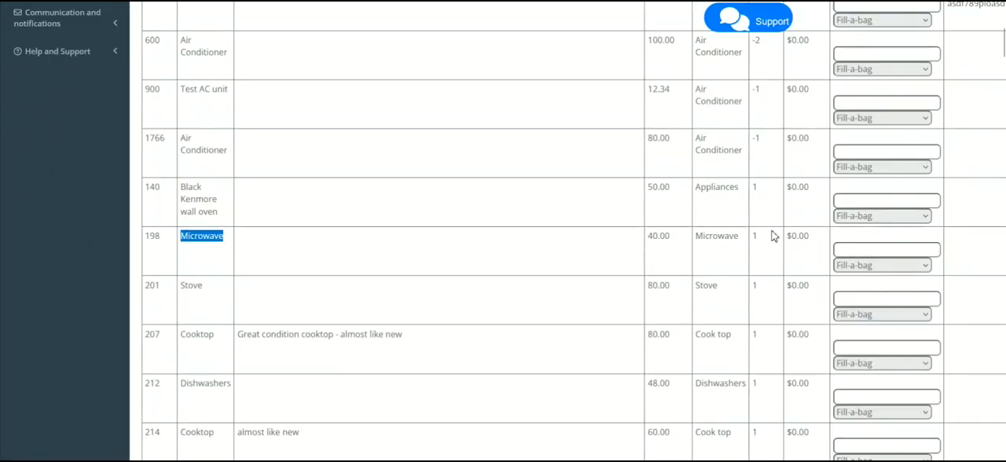
drag(771, 234, 750, 237)
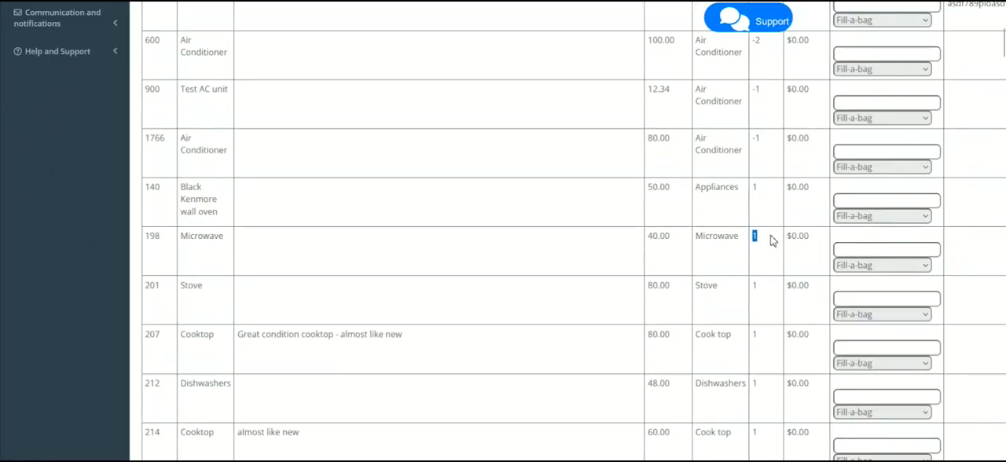
click(861, 250)
text(0)
click(886, 268)
click(872, 313)
- Set the manual count of the Stove (item 201) to 0 with Other as the adjustment reason
double_click(190, 286)
scroll(736, 278, down, 1)
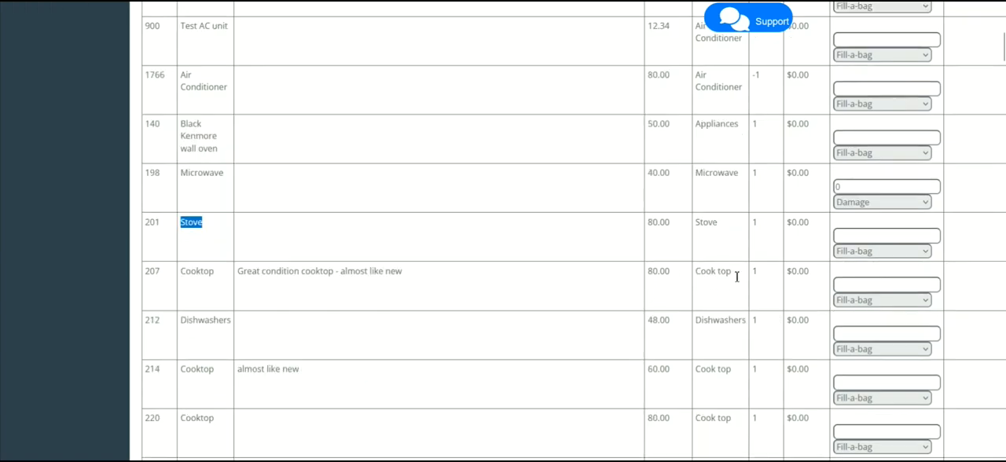
click(756, 226)
click(850, 242)
click(852, 250)
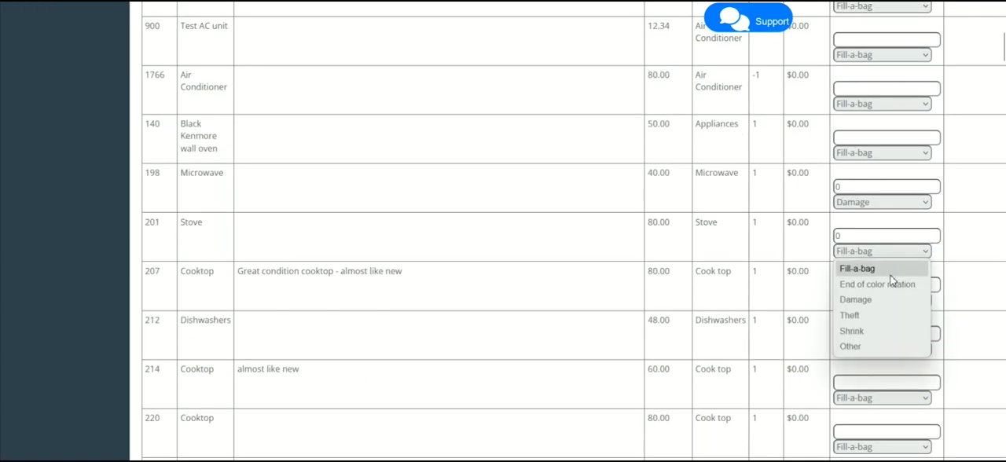
click(867, 345)
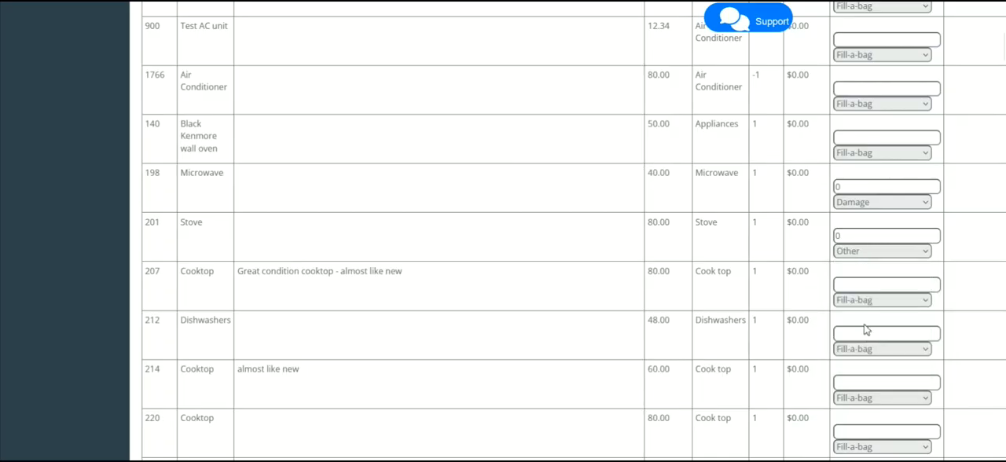
- Submit the count sheet's inventory adjustments and process them after verifying the Microwave and Stove changes
click(855, 284)
scroll(645, 228, down, 10)
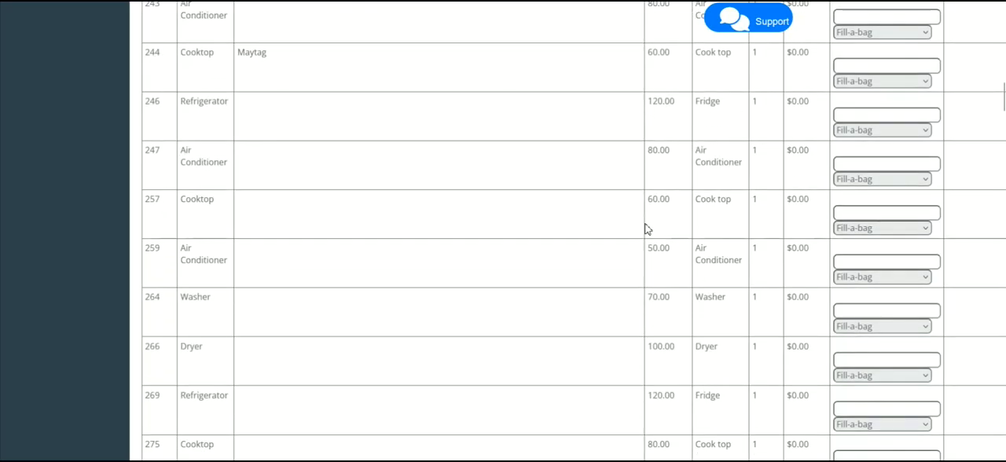
scroll(644, 228, down, 15)
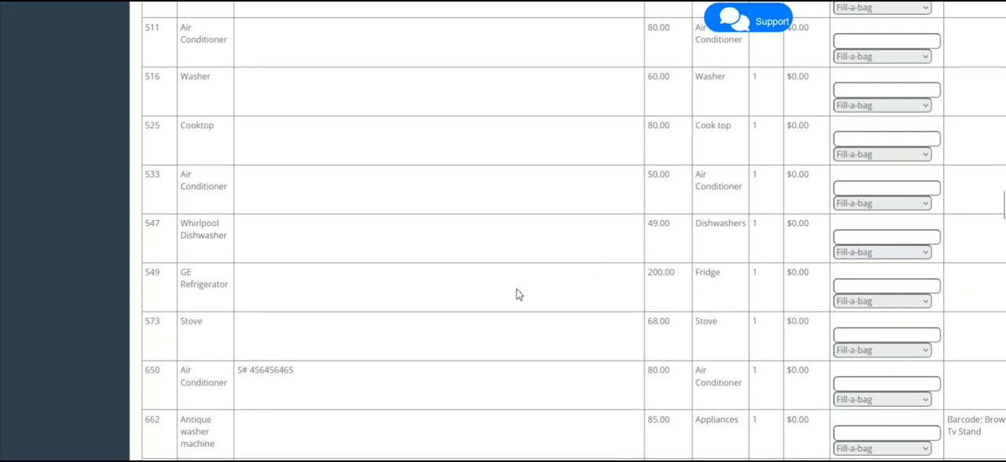
scroll(518, 295, down, 20)
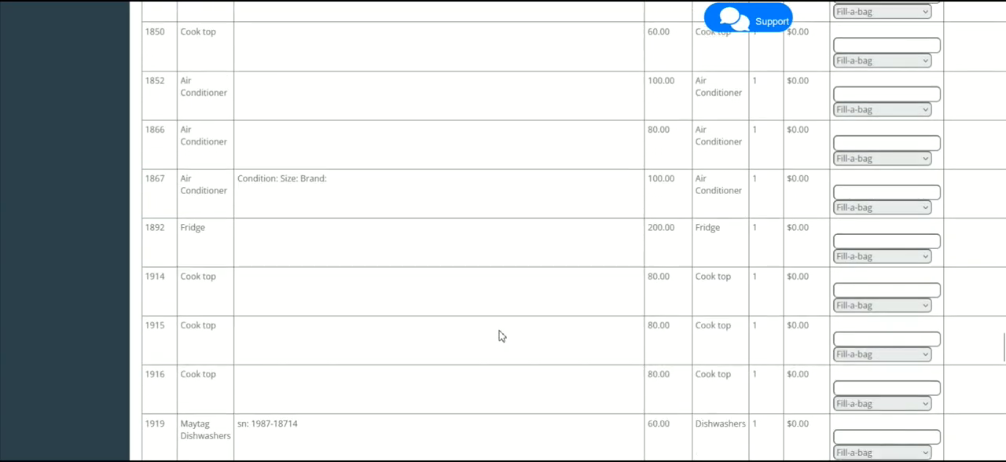
scroll(500, 336, down, 10)
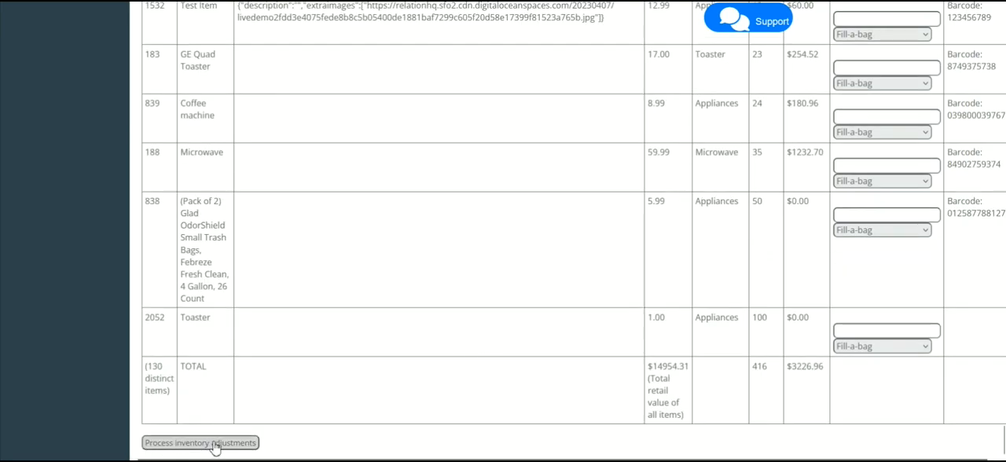
click(215, 443)
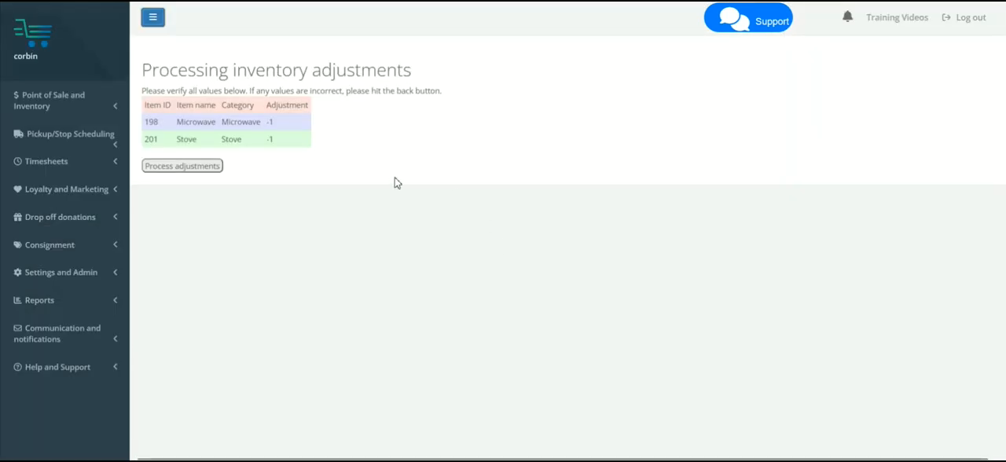
click(191, 174)
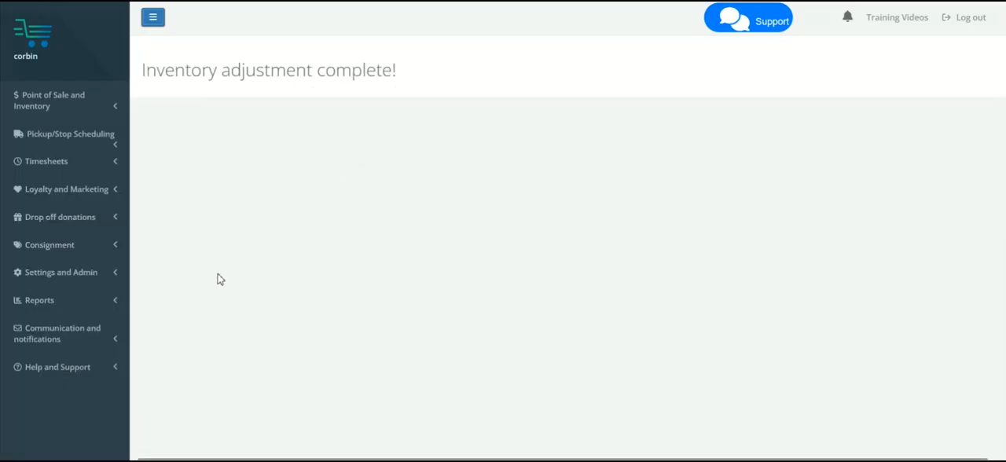
- Generate a new inventory count sheet from the point of sale reports for the top-level Appliances category at The Shop on Atlantic
click(93, 308)
click(63, 324)
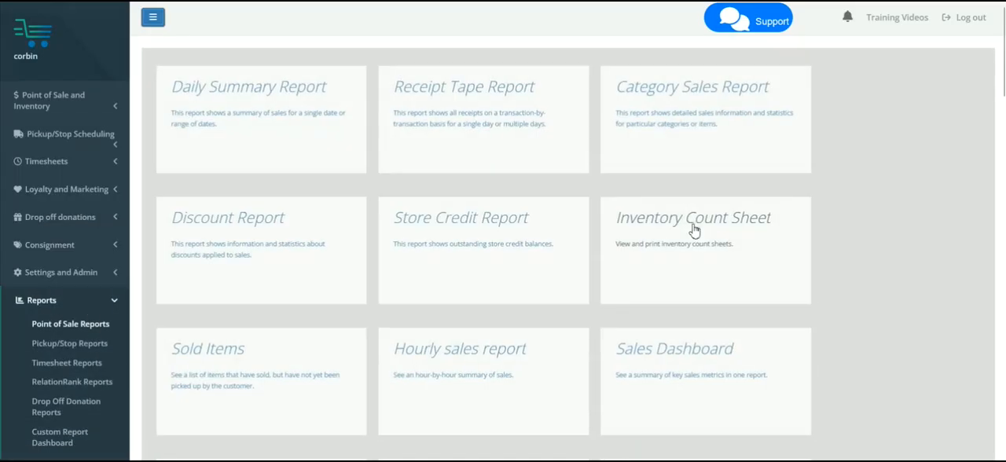
click(693, 227)
click(268, 175)
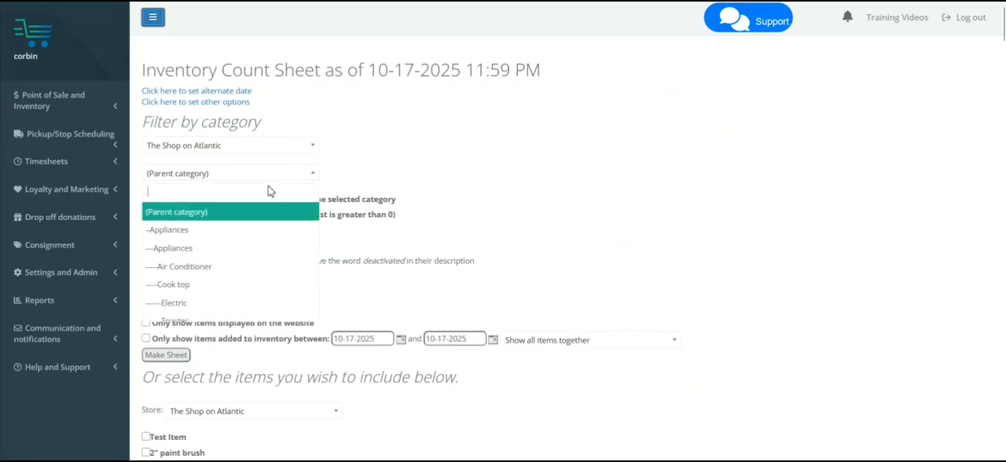
click(248, 231)
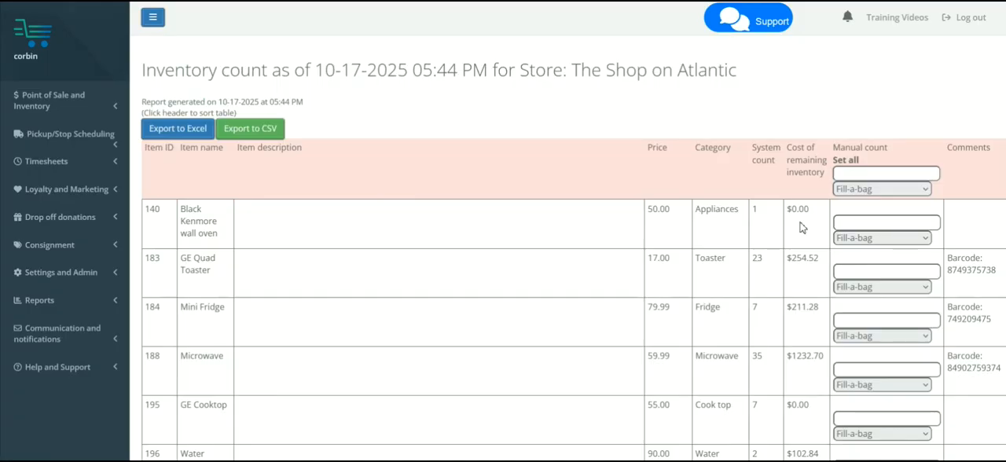
- Sort the new count sheet by system count in ascending order and examine the Dryer's negative count
click(758, 157)
double_click(757, 210)
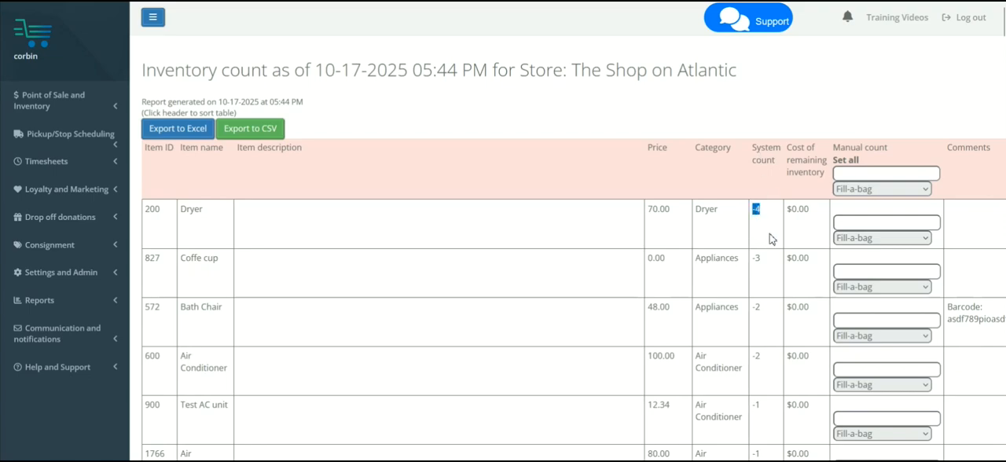
click(769, 231)
- Enter a manual count of 0 for the Dryer and check its system count and item ID
click(848, 223)
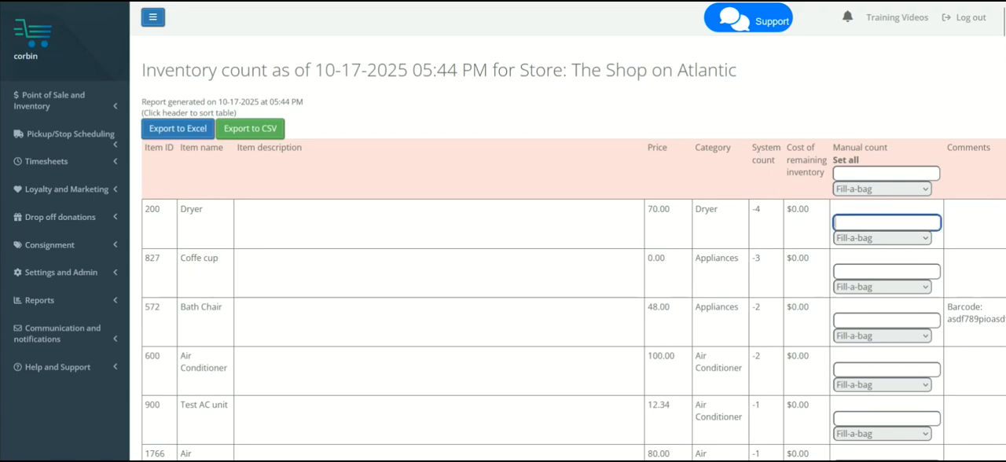
double_click(755, 210)
click(850, 224)
text(0)
drag(181, 210, 144, 213)
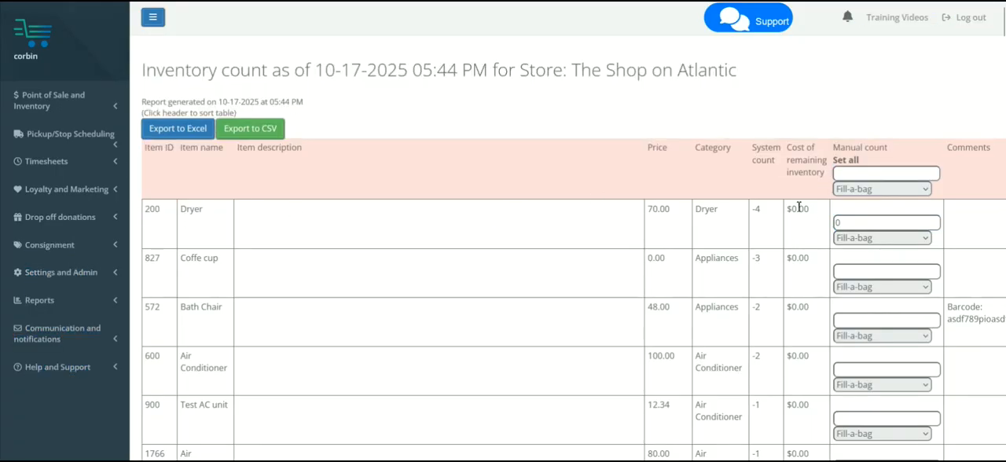
drag(762, 212, 752, 209)
drag(165, 213, 146, 214)
- Start adding inventory to the existing item with ID 200, using Anonymous as the supplier
click(79, 118)
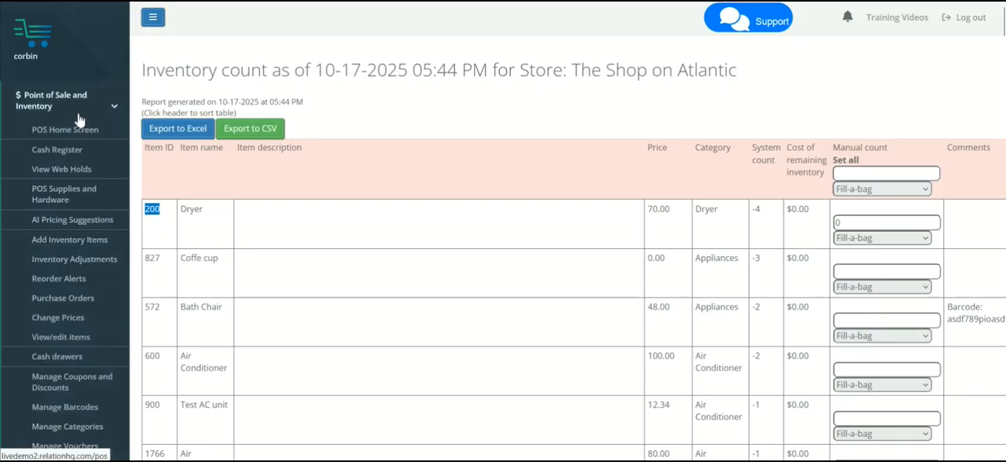
click(82, 240)
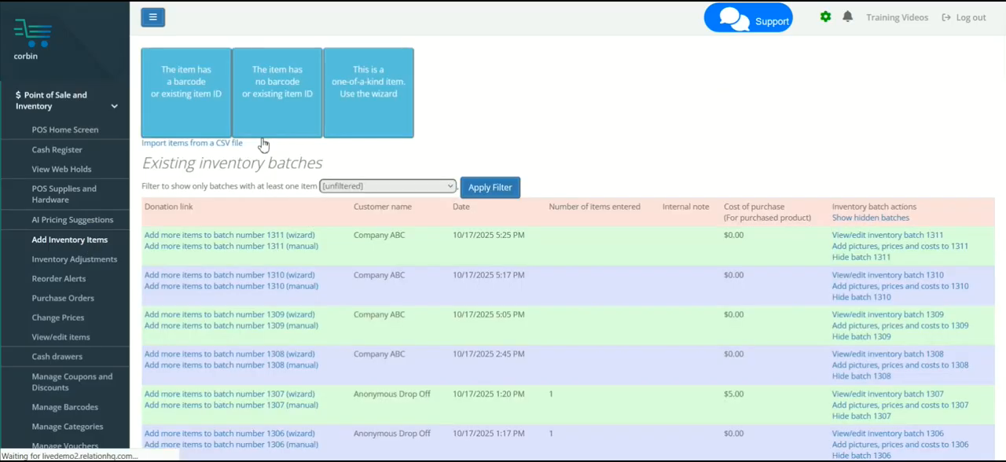
click(182, 106)
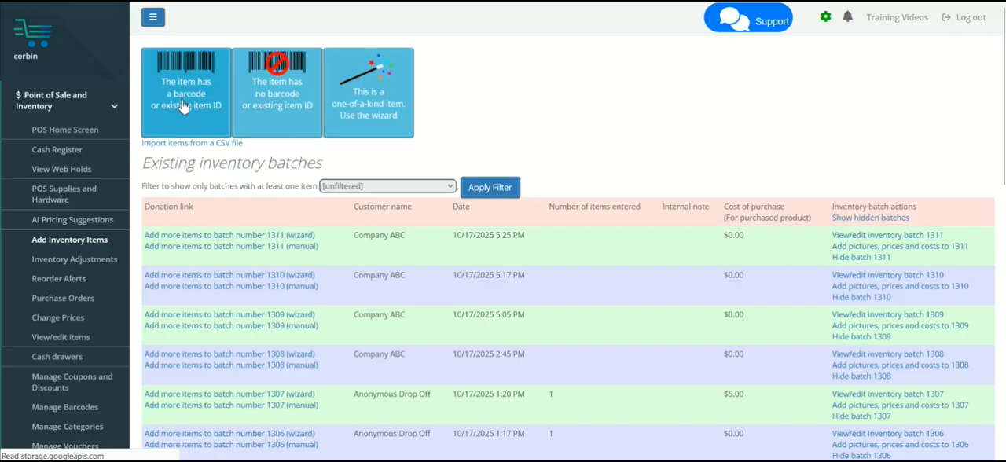
text(200)
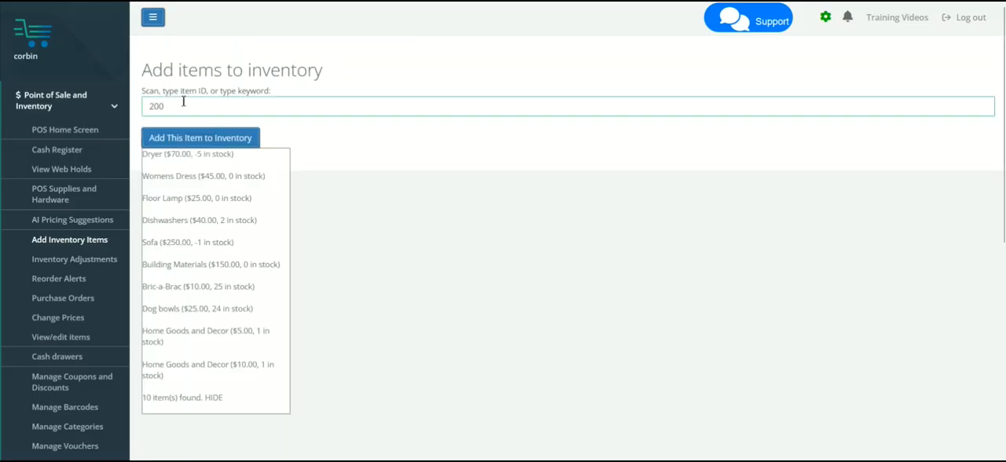
key(Return)
click(181, 103)
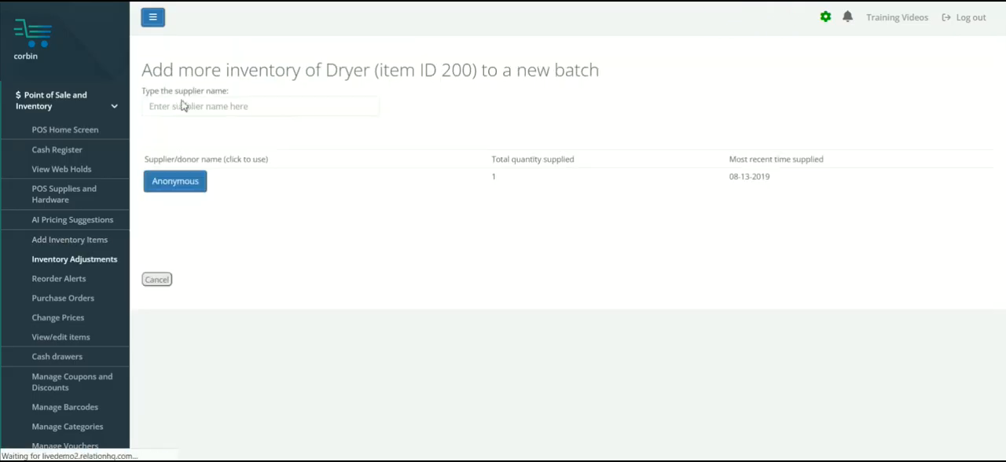
click(180, 182)
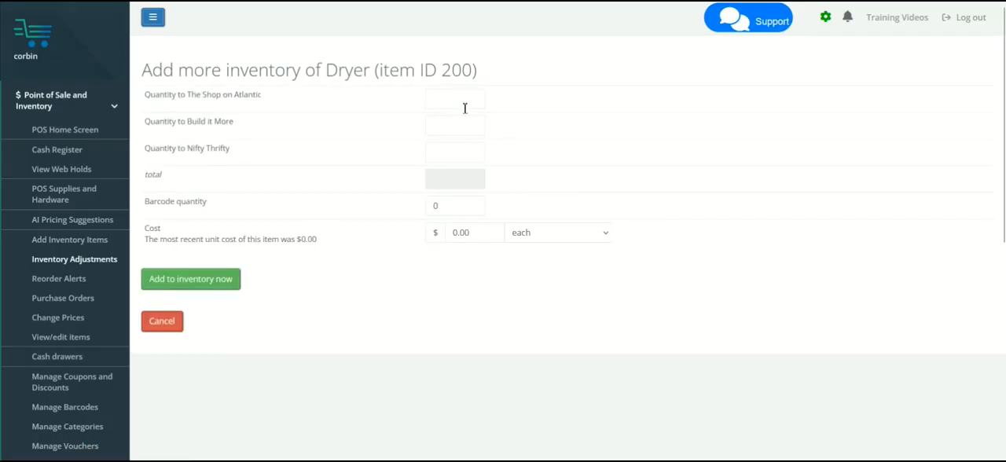
- Add 4 Dryers to The Shop on Atlantic's inventory at a cost of $99 each
click(452, 93)
text(4)
double_click(146, 232)
drag(484, 233, 451, 230)
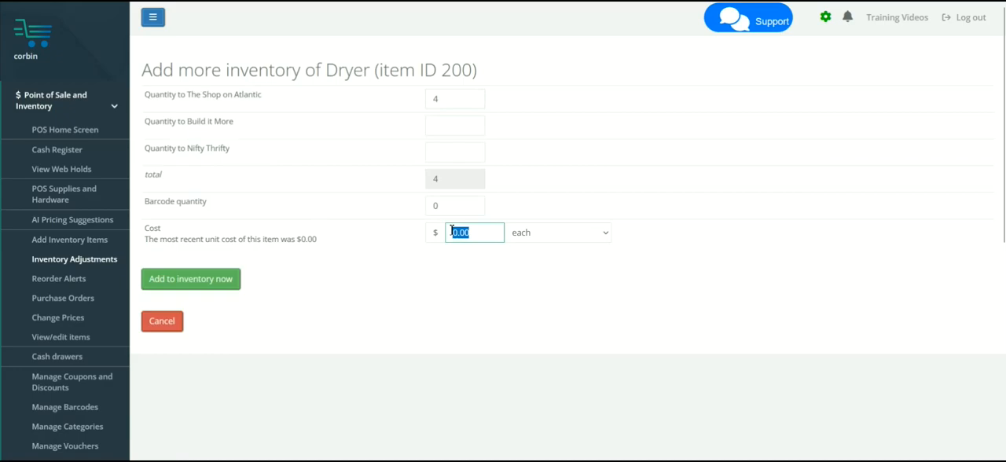
text(99)
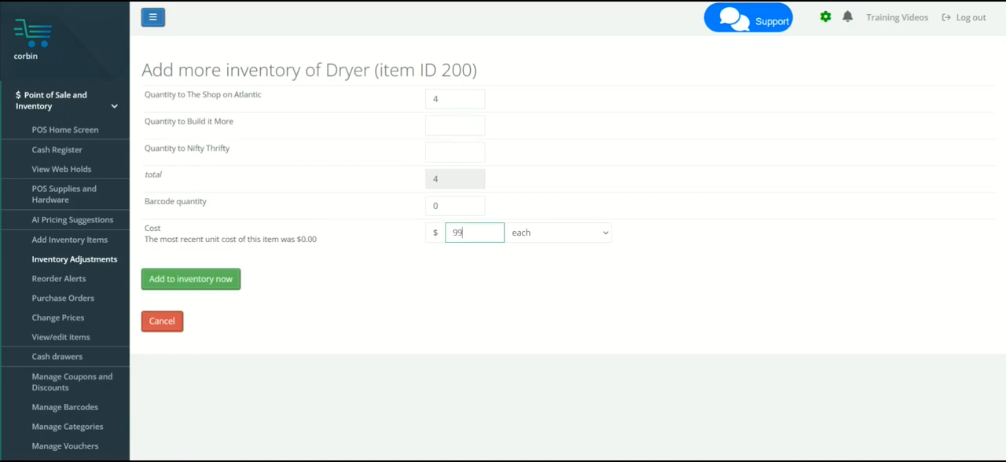
click(215, 292)
click(540, 253)
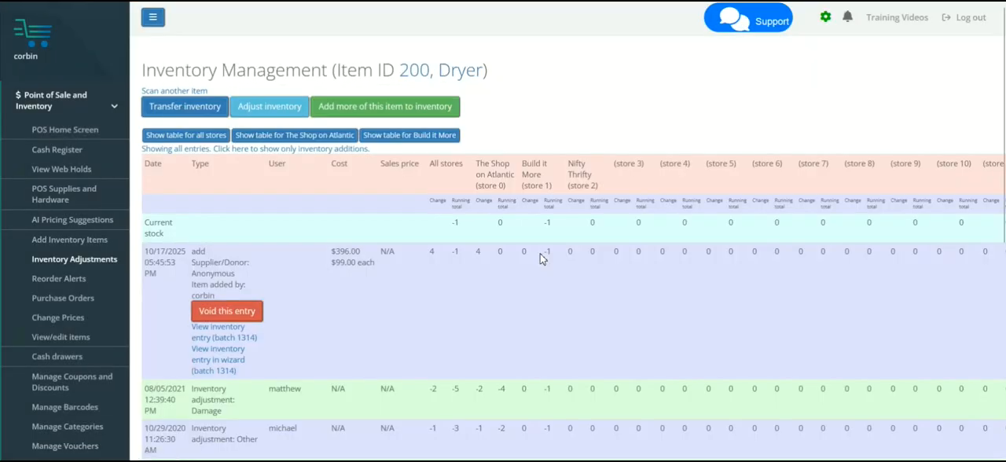